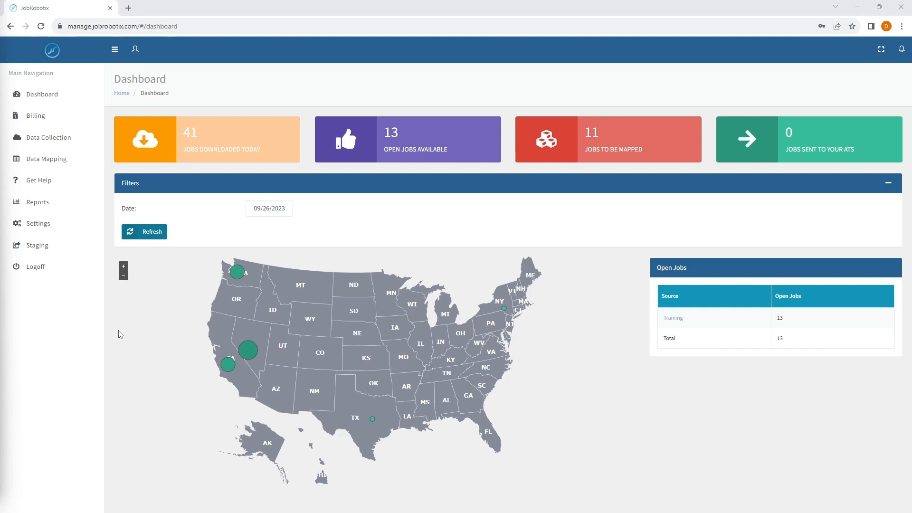
Open the active custom BUILD rule "RN, <60 OR RN, ER <65" from the My Rules list for review.
click(45, 164)
click(47, 200)
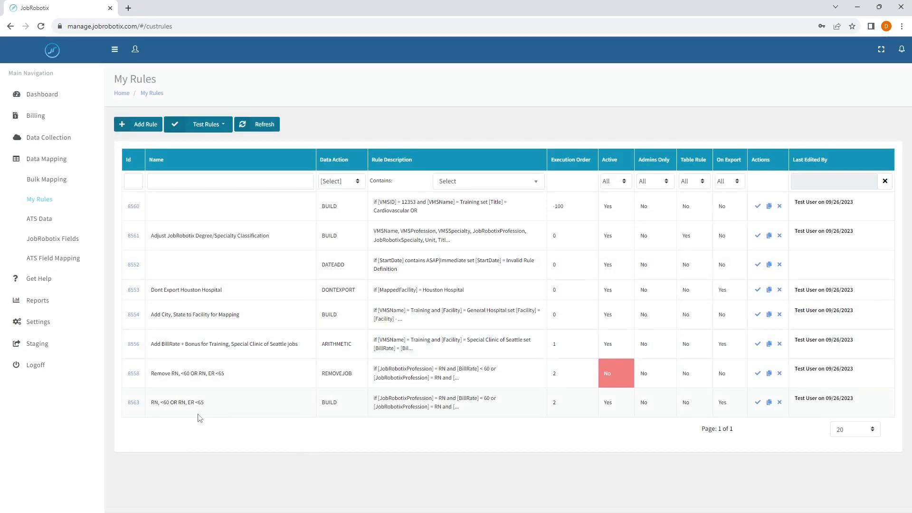
click(134, 403)
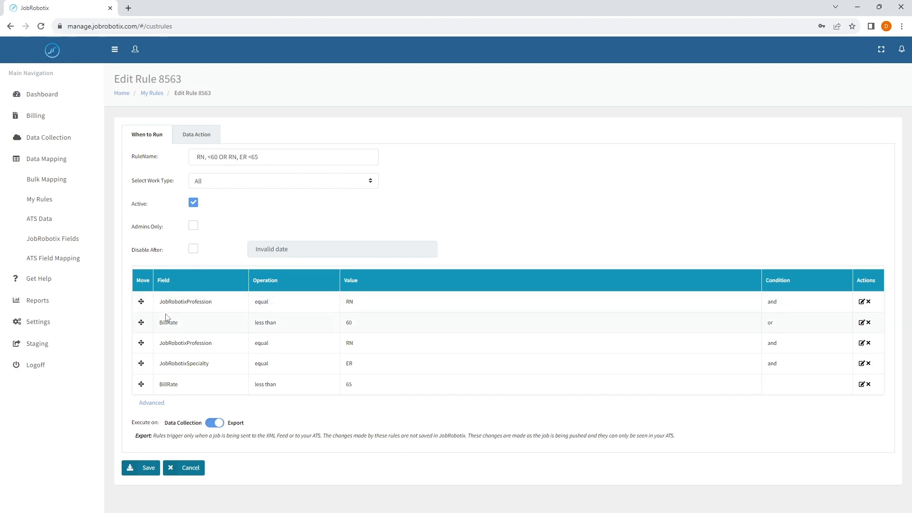
Examine the rule's conditions on profession, specialty and bill rate, reading the groups before and after the "or" separately.
drag(165, 302, 373, 304)
click(373, 304)
drag(159, 323, 349, 323)
click(364, 328)
double_click(349, 363)
double_click(348, 384)
click(366, 405)
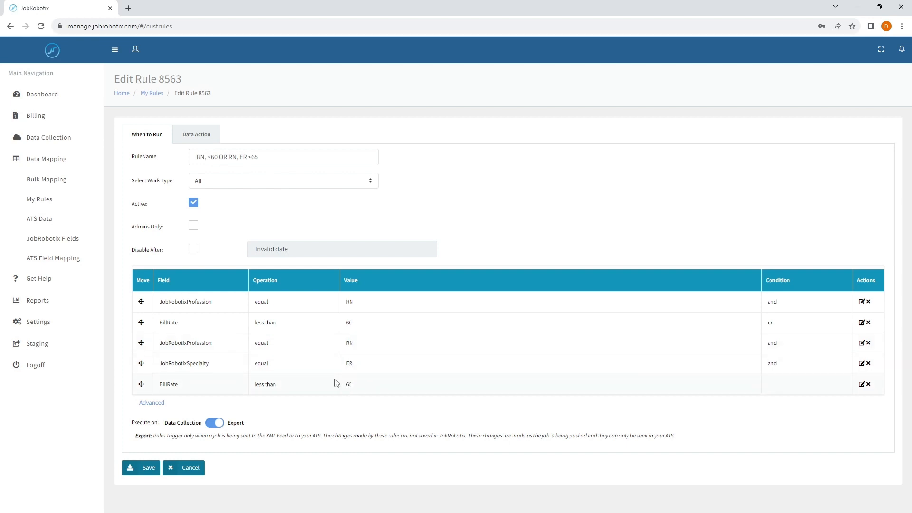
drag(337, 382, 353, 383)
drag(354, 325, 335, 305)
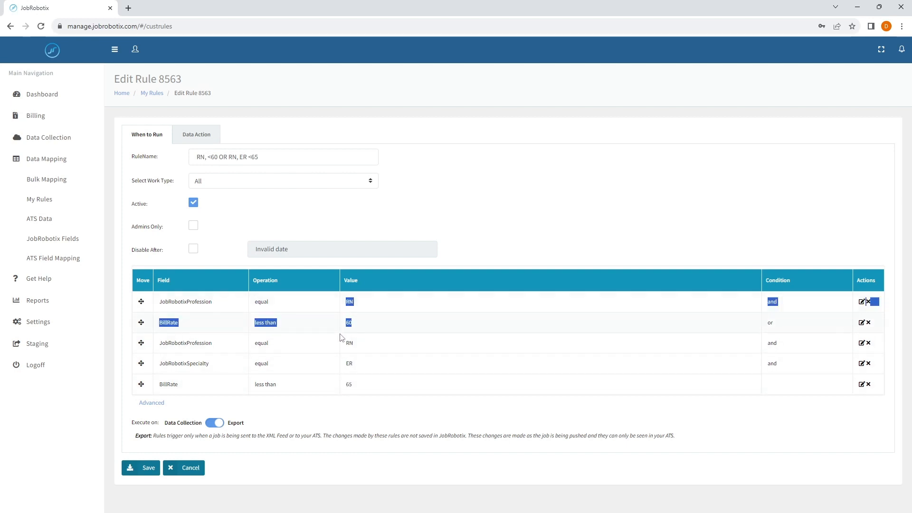
click(343, 354)
drag(346, 340, 350, 384)
click(361, 386)
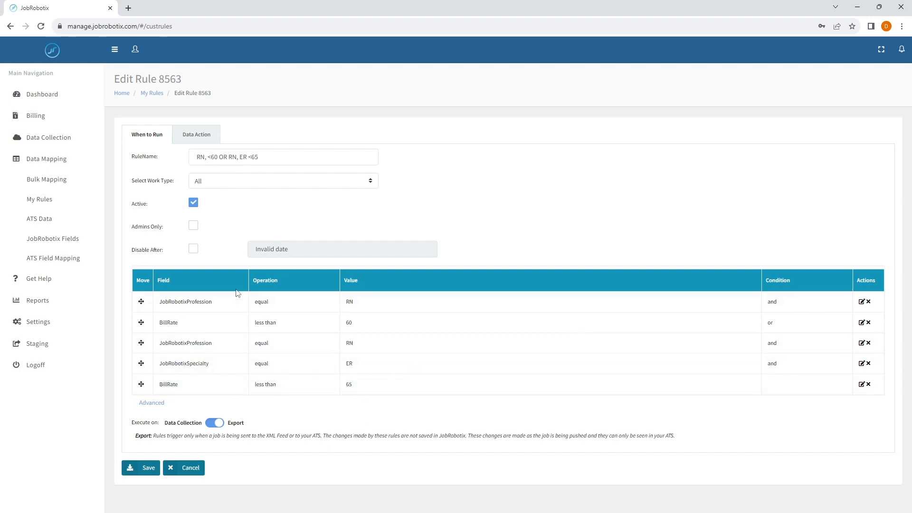
Review the rule's data action for the Title value and its execution setting, and close the rule without saving.
click(175, 133)
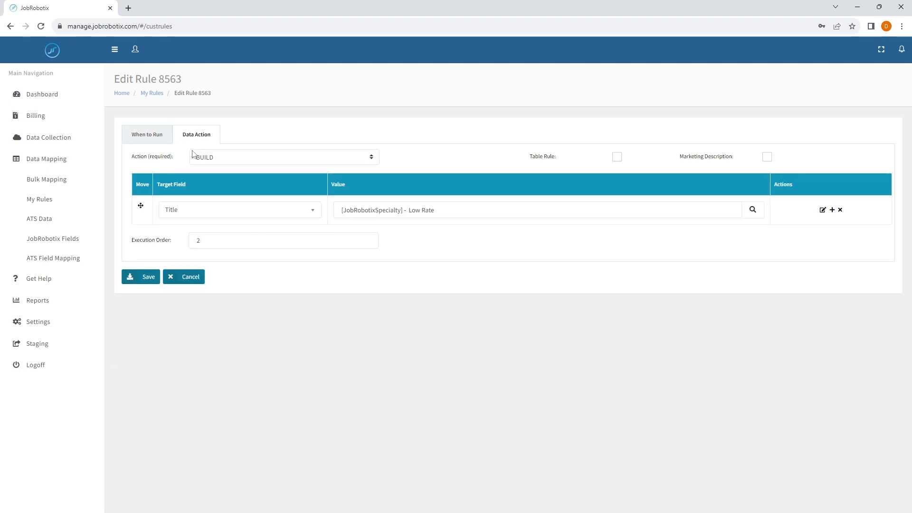
drag(403, 212, 339, 212)
click(446, 213)
drag(447, 212, 407, 211)
click(407, 212)
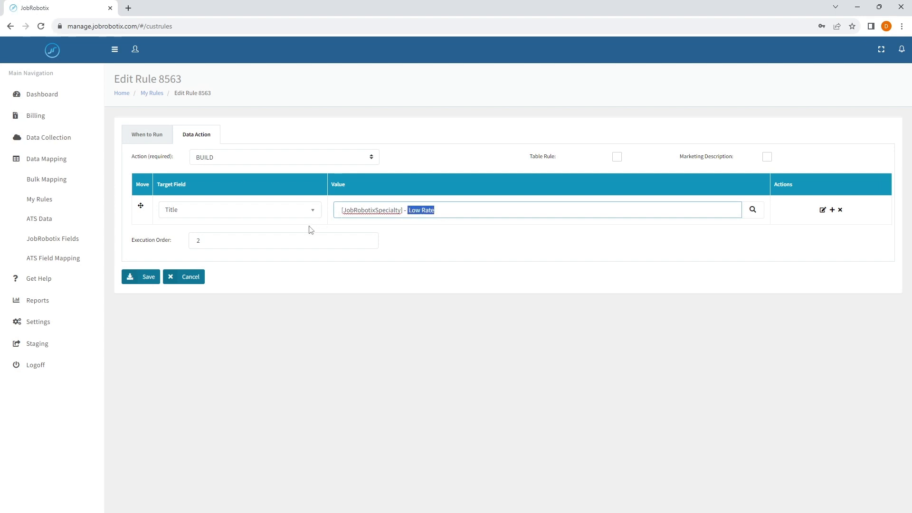
click(439, 211)
click(150, 138)
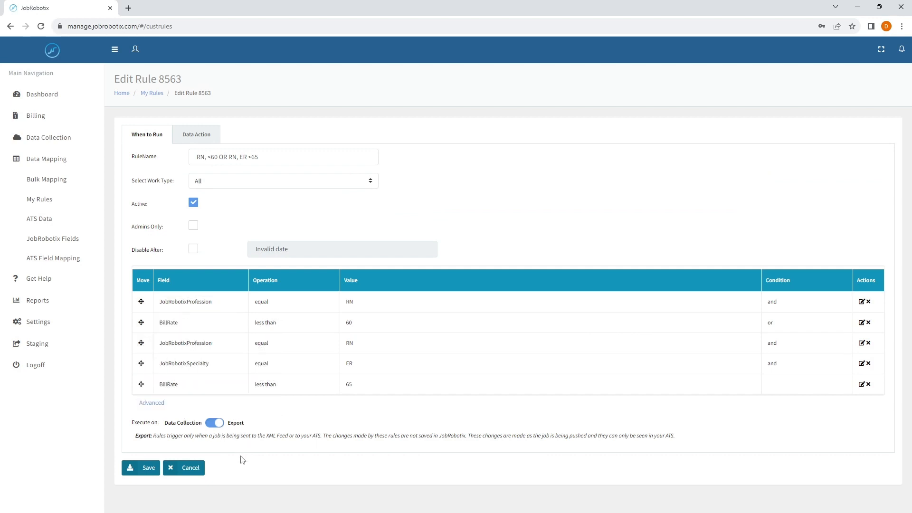
click(192, 474)
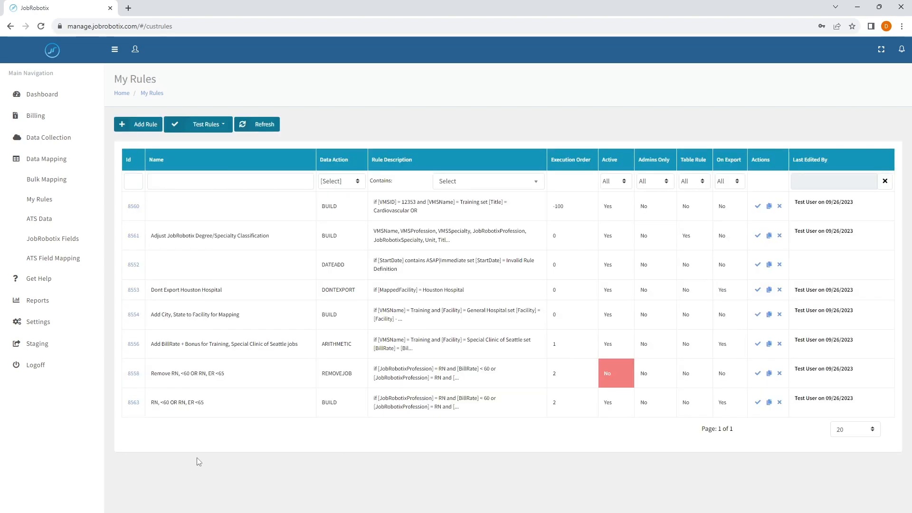
Filter the Staging job list to job ID 45253682.
click(36, 344)
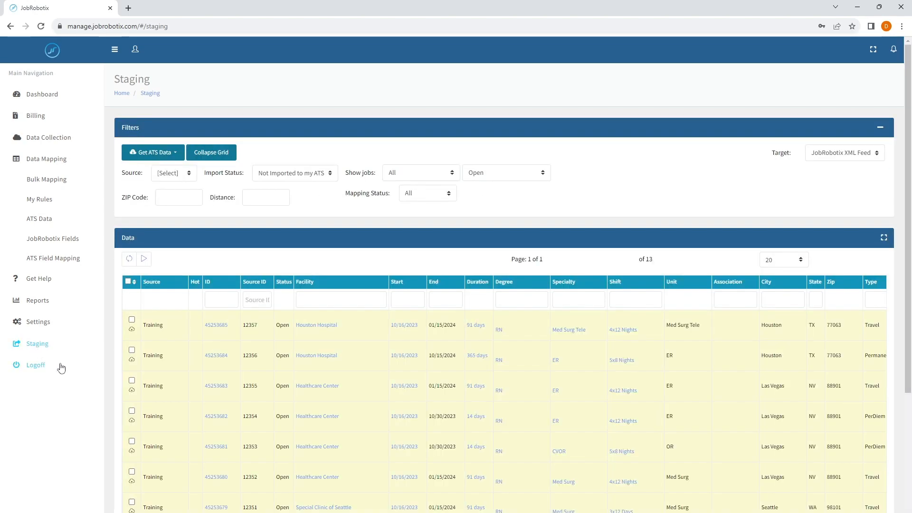
click(226, 301)
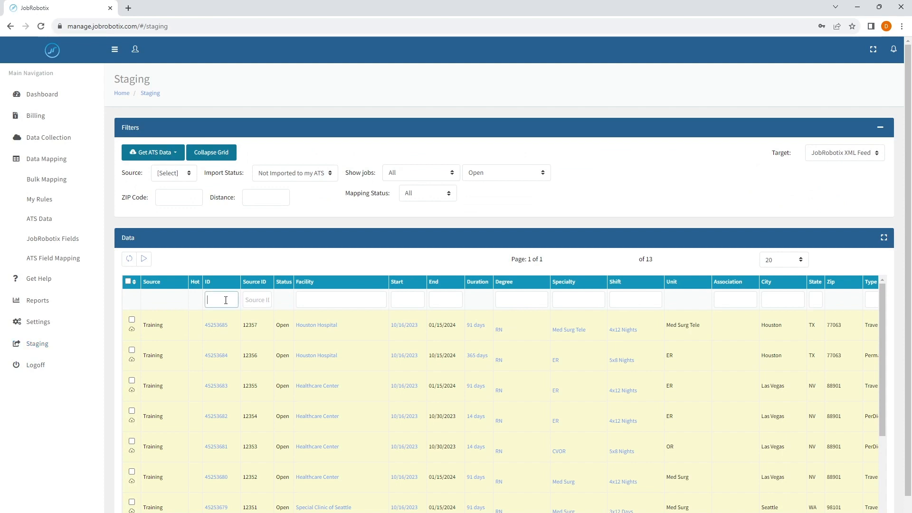
text(45253682)
key(Return)
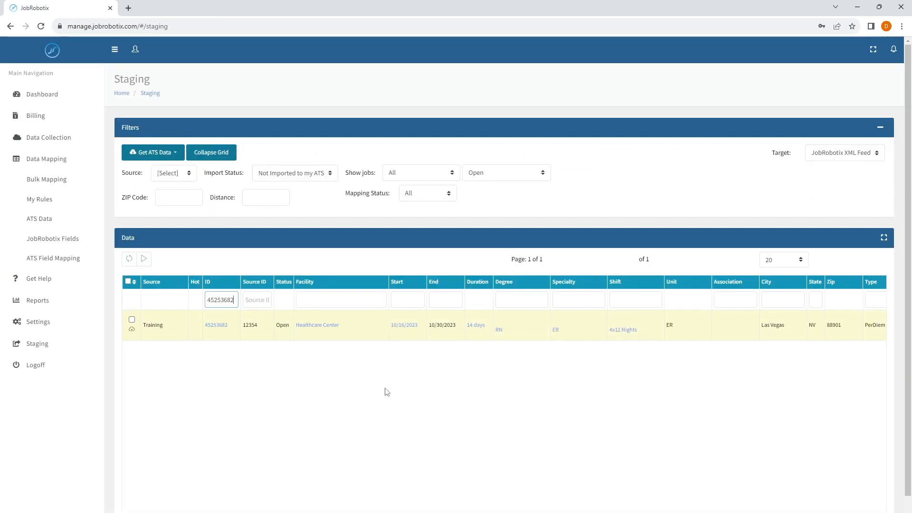
Check the degree, specialty and bill rate of the filtered staging job against the rule's conditions.
double_click(499, 330)
drag(575, 337, 551, 338)
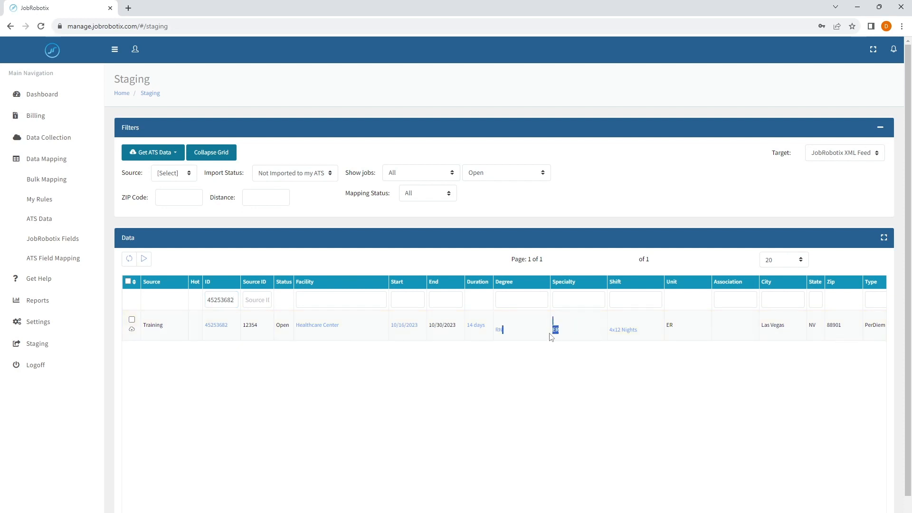
scroll(503, 380, right, 5)
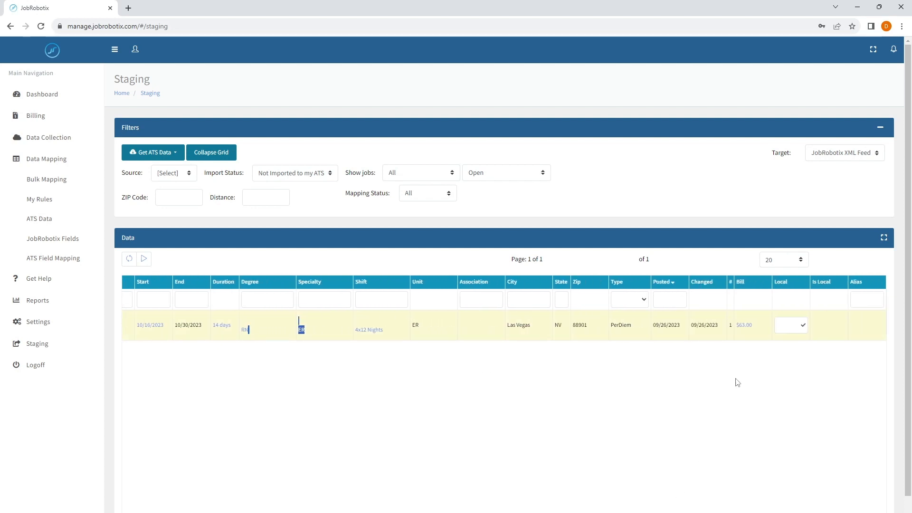
drag(756, 326, 736, 327)
scroll(504, 380, left, 5)
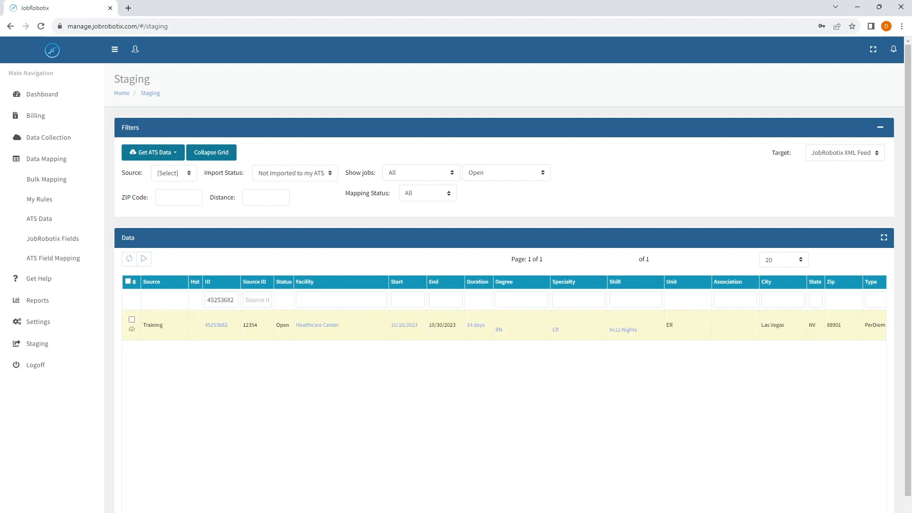
click(132, 320)
click(138, 259)
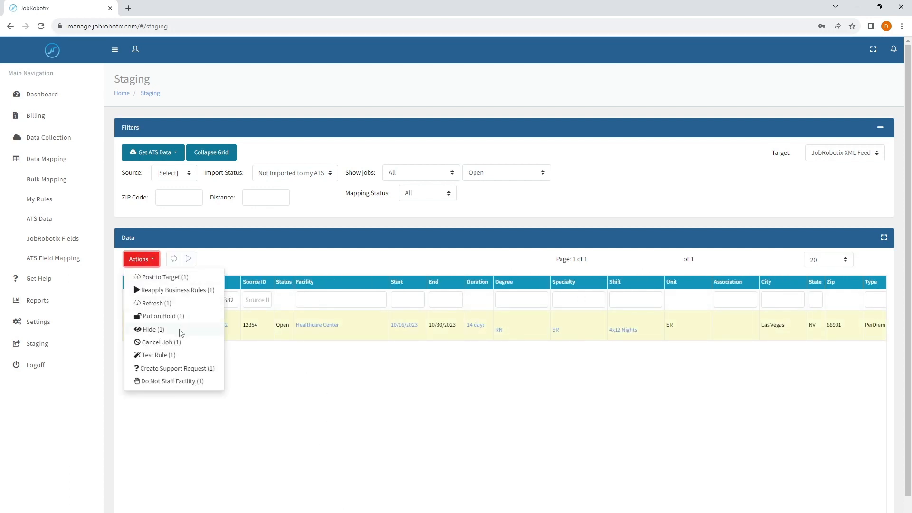
click(166, 356)
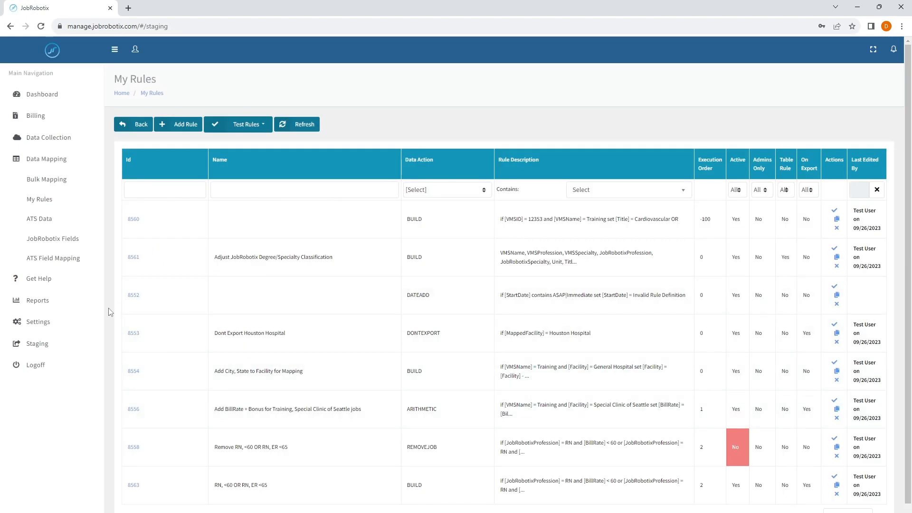
click(134, 126)
Select job 45253682 in Staging for rule testing and run the export rules test on it.
click(132, 320)
click(139, 259)
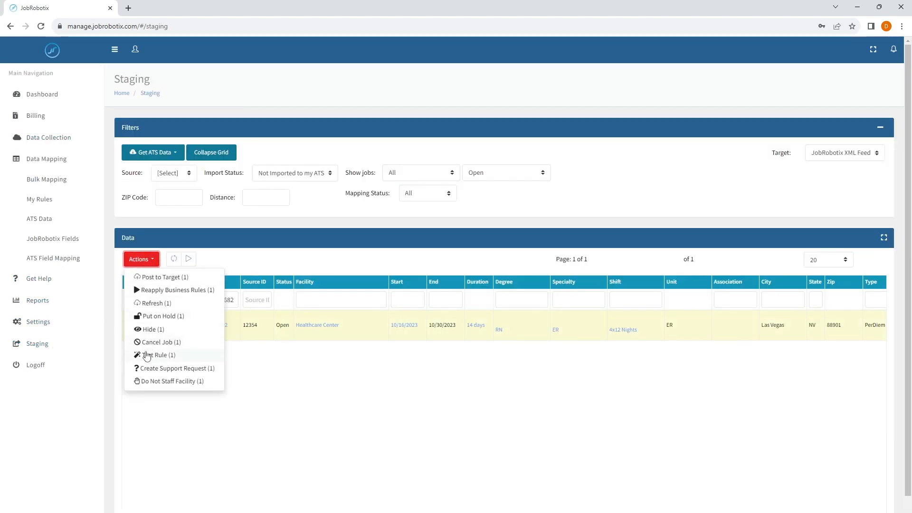
click(147, 355)
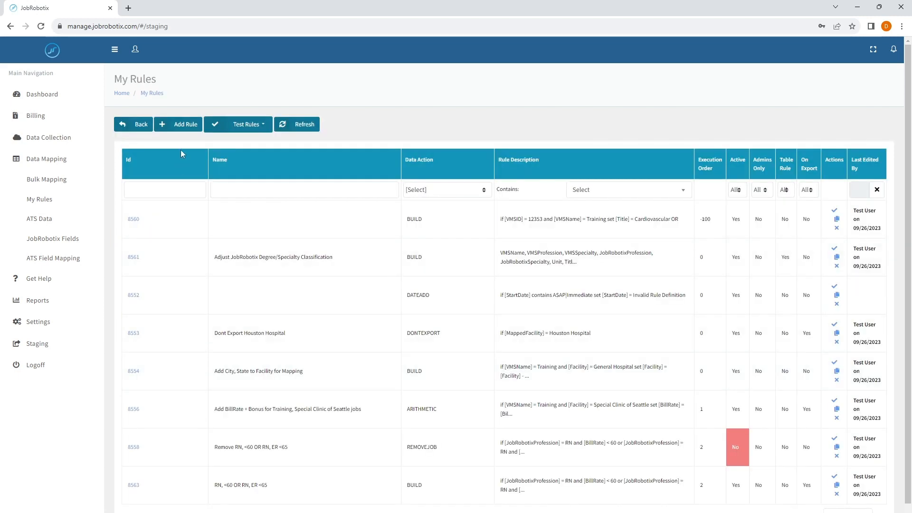
click(235, 126)
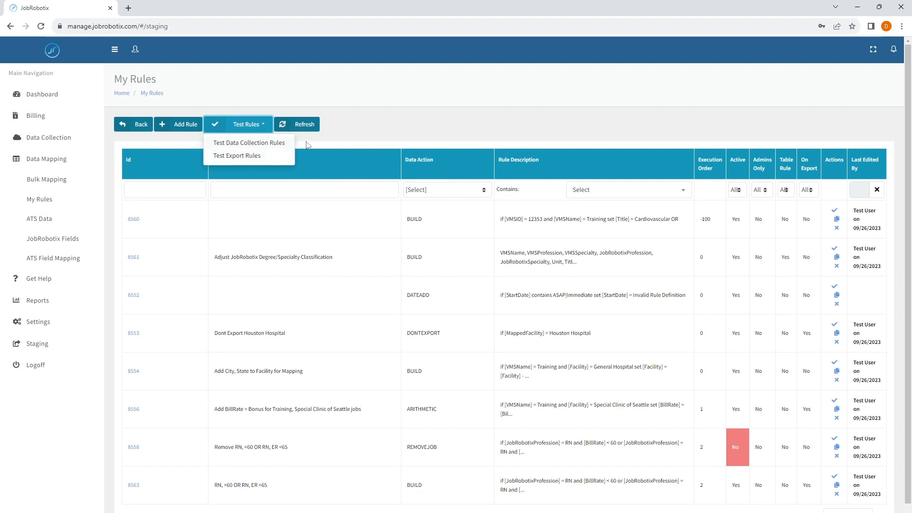
click(372, 117)
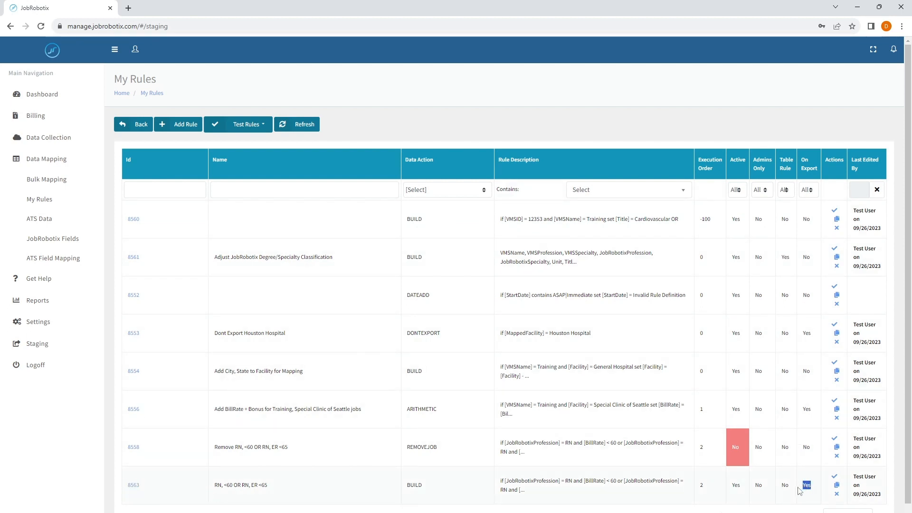
click(238, 130)
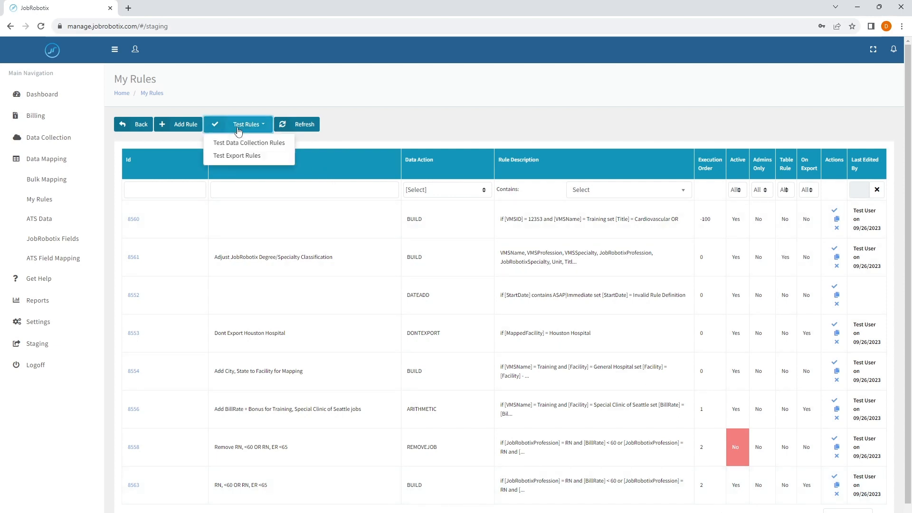
click(238, 156)
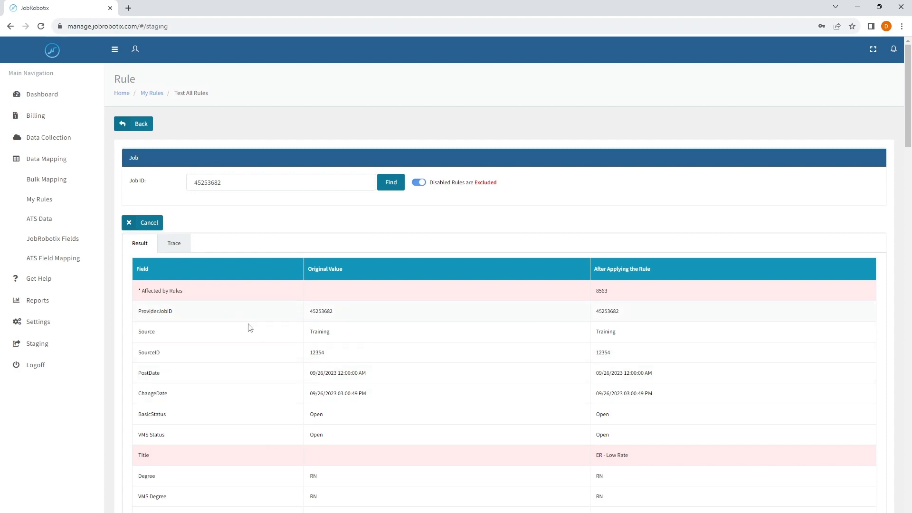
Compare the job's original values with those after applying the rule, focusing on the Title field.
drag(307, 269, 348, 270)
drag(595, 271, 656, 270)
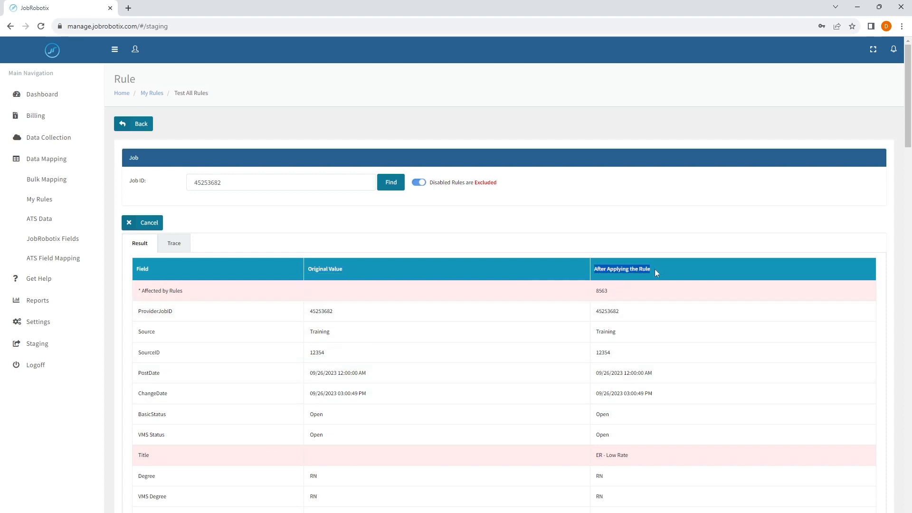
click(307, 351)
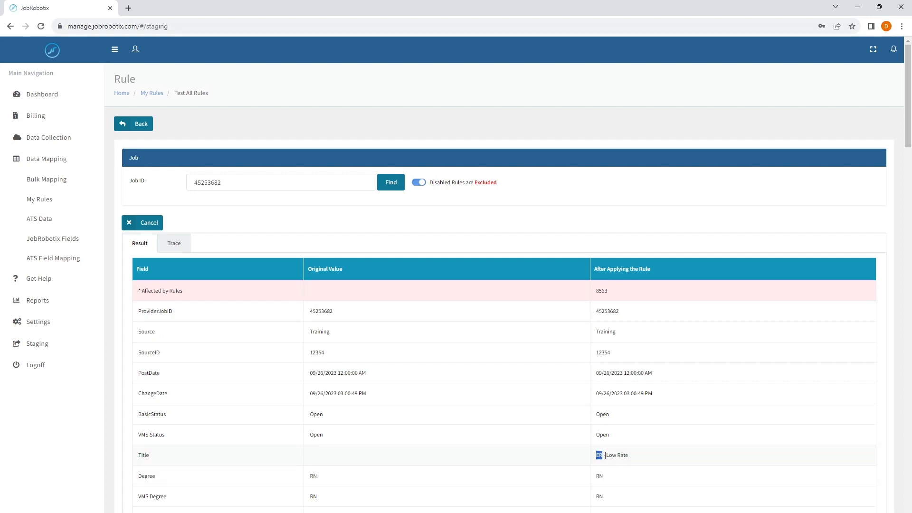
drag(606, 456, 632, 458)
click(633, 458)
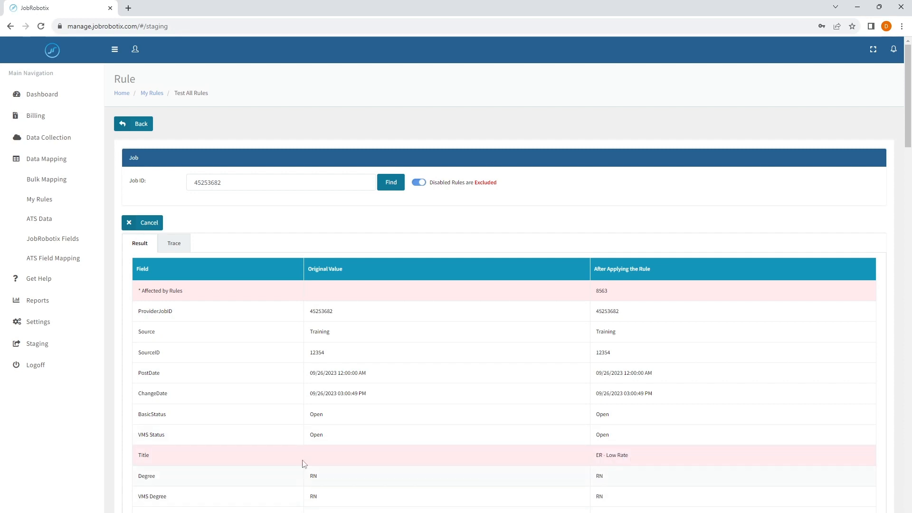
Review the test's list of triggered rules and open the execution trace of rule 8563.
click(173, 244)
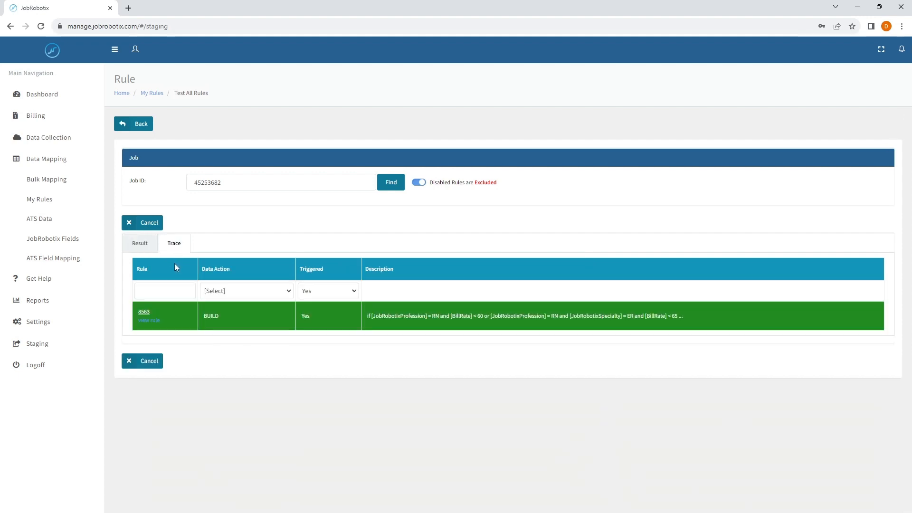
click(140, 247)
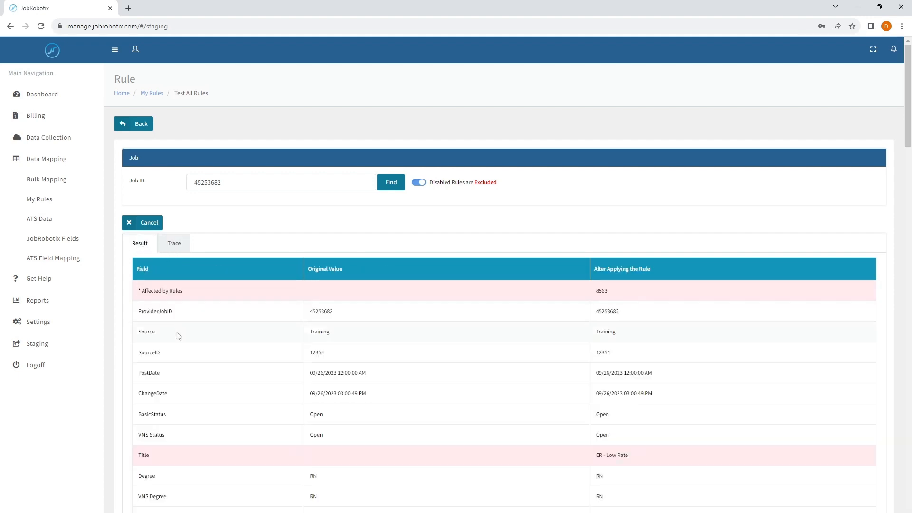
click(169, 252)
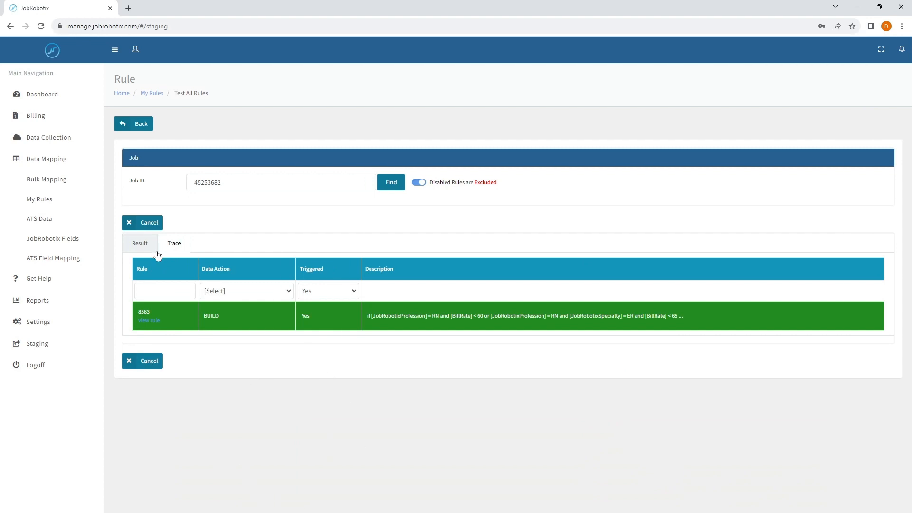
click(147, 314)
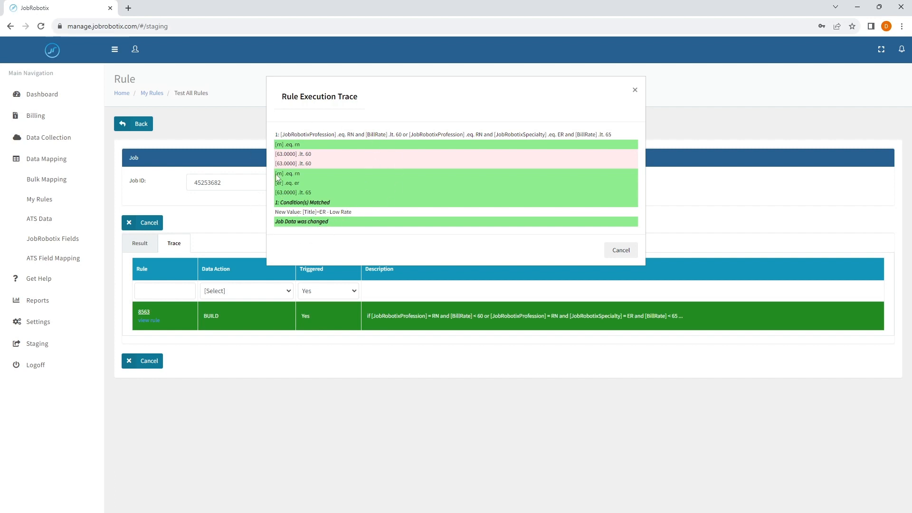
Examine the first condition group in the execution trace, comparing the profession with RN and the bill rate with 60.
drag(276, 144, 302, 143)
click(281, 154)
drag(315, 148, 270, 149)
click(301, 149)
click(284, 147)
drag(275, 145, 296, 145)
click(313, 150)
drag(278, 155, 295, 153)
click(306, 157)
mouse_move(312, 155)
mouse_down()
mouse_move(277, 162)
mouse_move(298, 166)
mouse_up()
click(313, 163)
click(321, 165)
click(303, 163)
Examine the trace's second condition group and the lines on the job data change, and close the trace.
drag(277, 177, 318, 192)
click(316, 194)
mouse_move(281, 203)
mouse_down()
mouse_move(334, 202)
mouse_move(282, 210)
mouse_move(339, 212)
mouse_move(275, 223)
mouse_up()
click(302, 214)
click(332, 238)
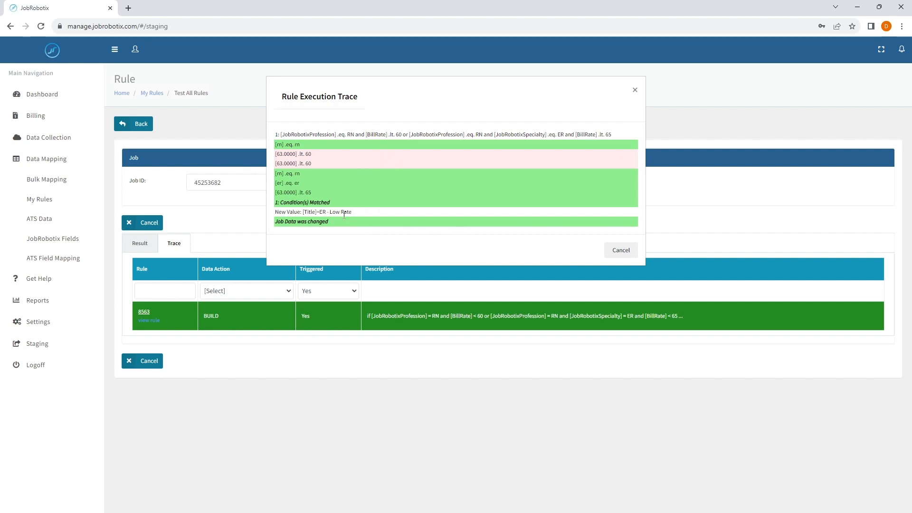
drag(333, 226, 281, 228)
click(170, 245)
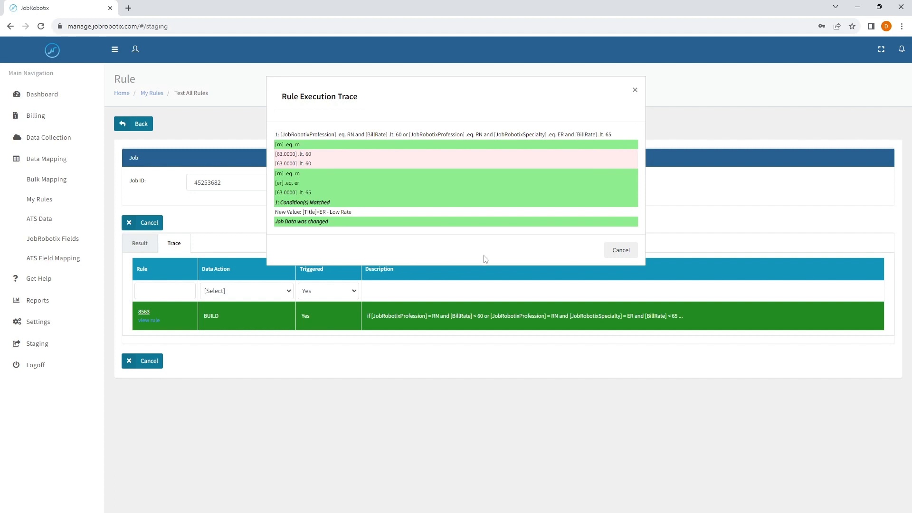
click(622, 251)
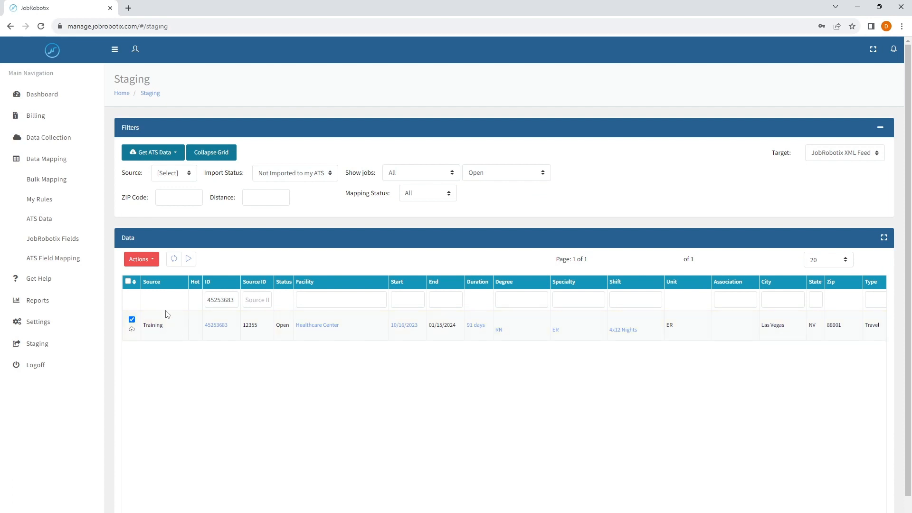
click(146, 263)
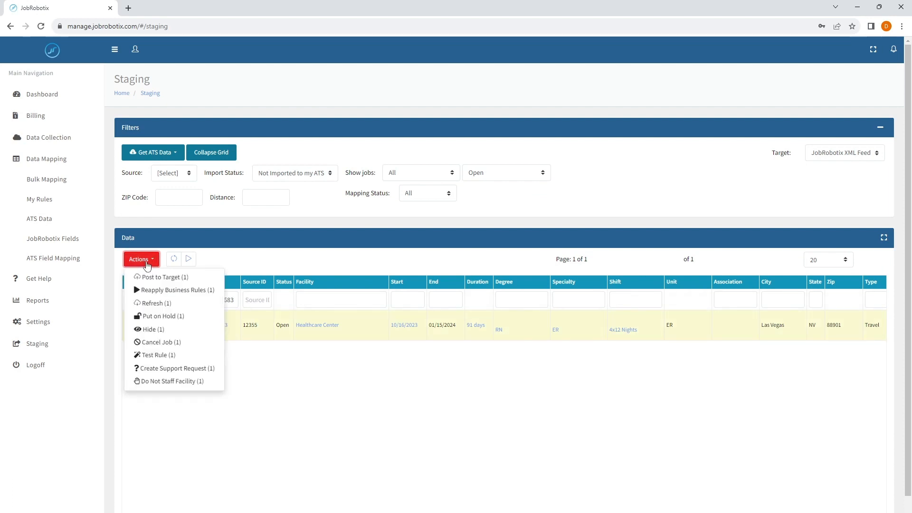
click(153, 356)
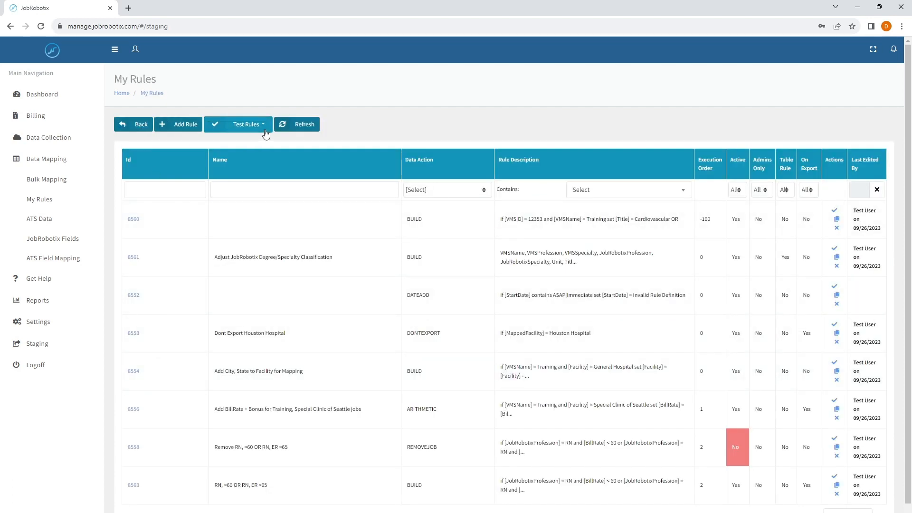
click(122, 124)
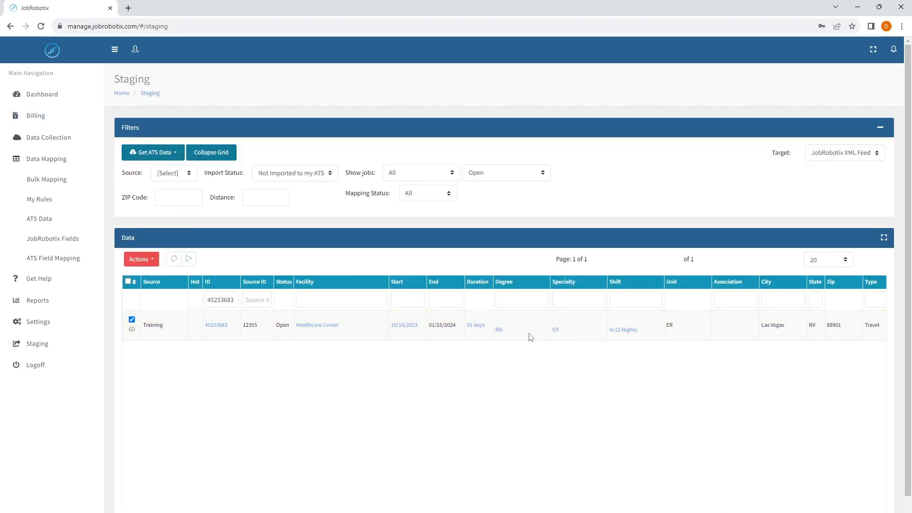
Check the selected Healthcare Center job's details in the staging grid and test the export rules against it.
scroll(575, 338, right, 1)
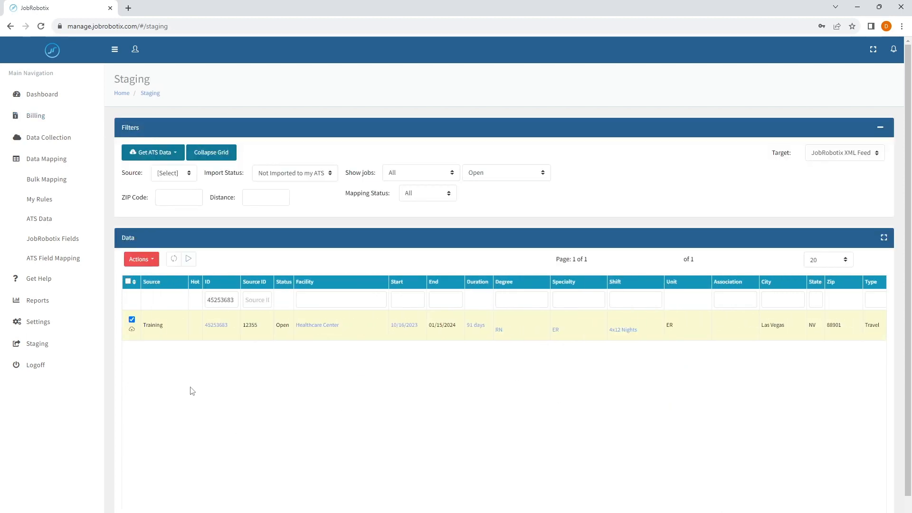
click(138, 259)
click(148, 356)
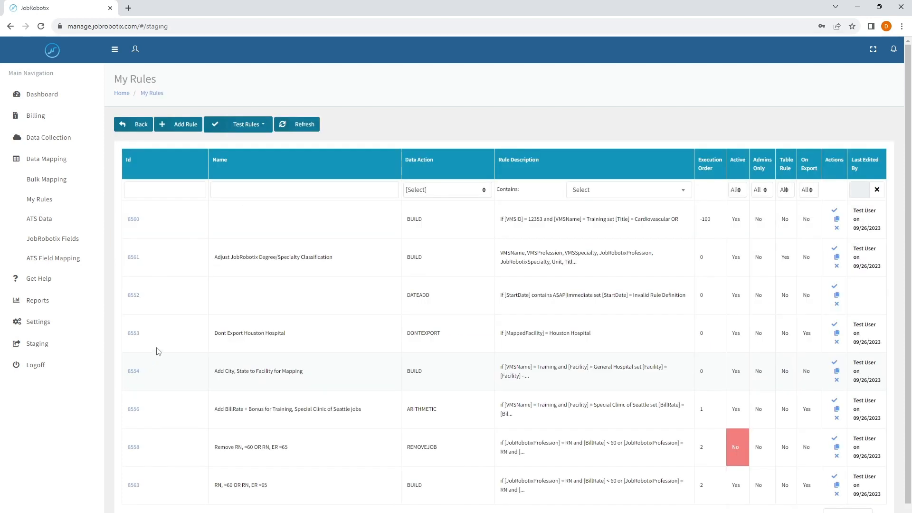
click(240, 125)
click(247, 155)
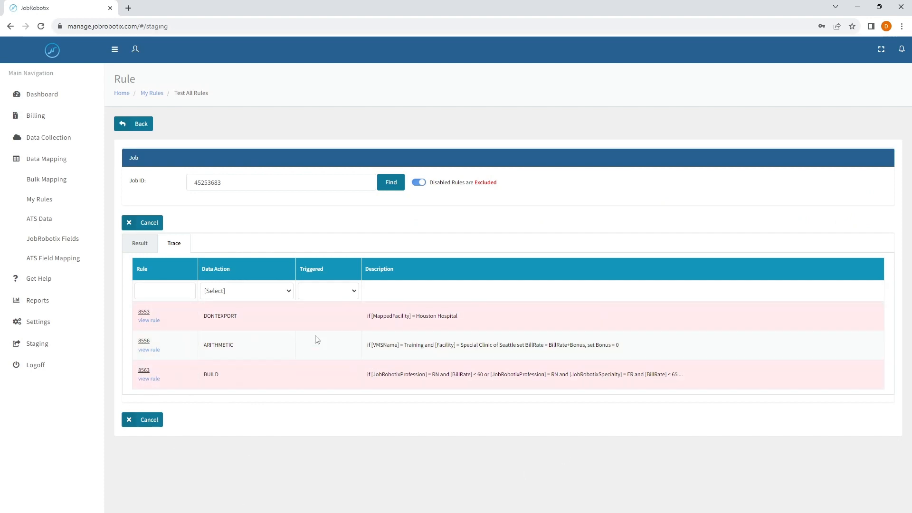
Filter the test's trace to rules that were not triggered and open the execution trace of rule 8563.
click(317, 291)
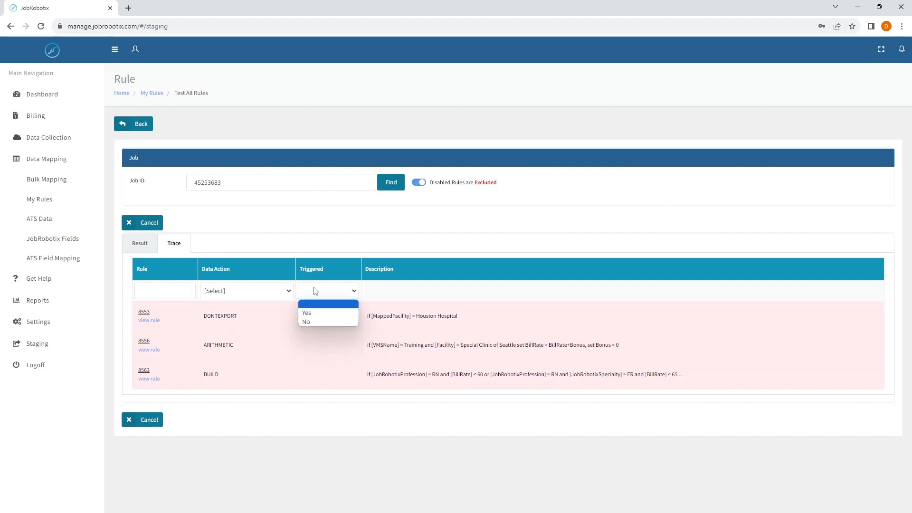
click(319, 311)
click(320, 292)
click(321, 318)
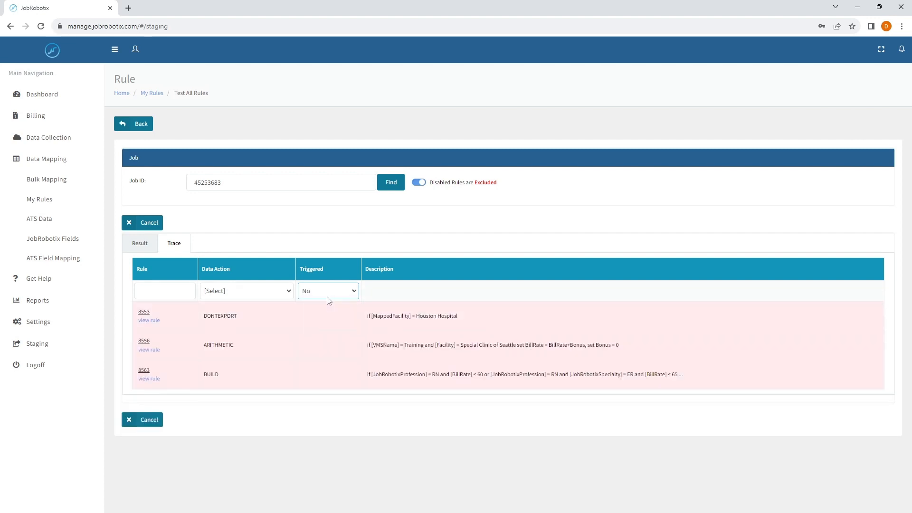
click(144, 372)
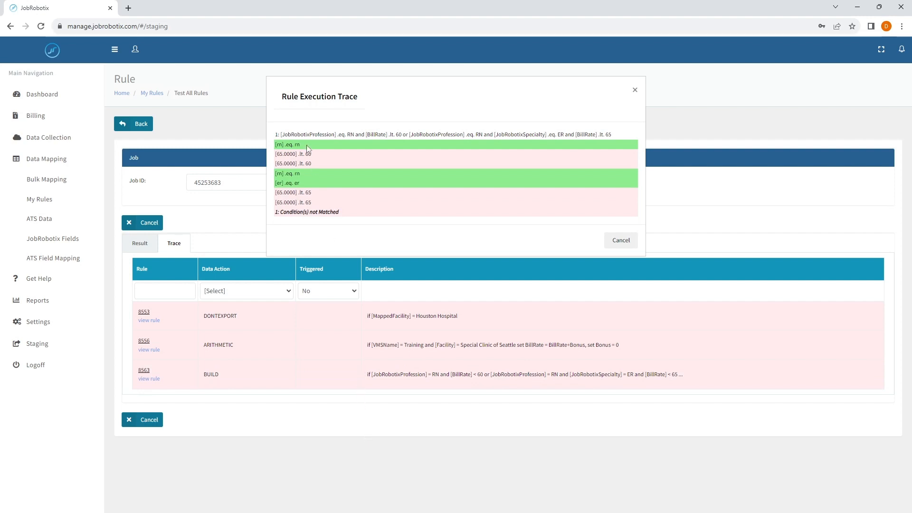
Examine the trace's first condition group, checking the profession against RN and the bill rate against 60.
drag(301, 144, 275, 144)
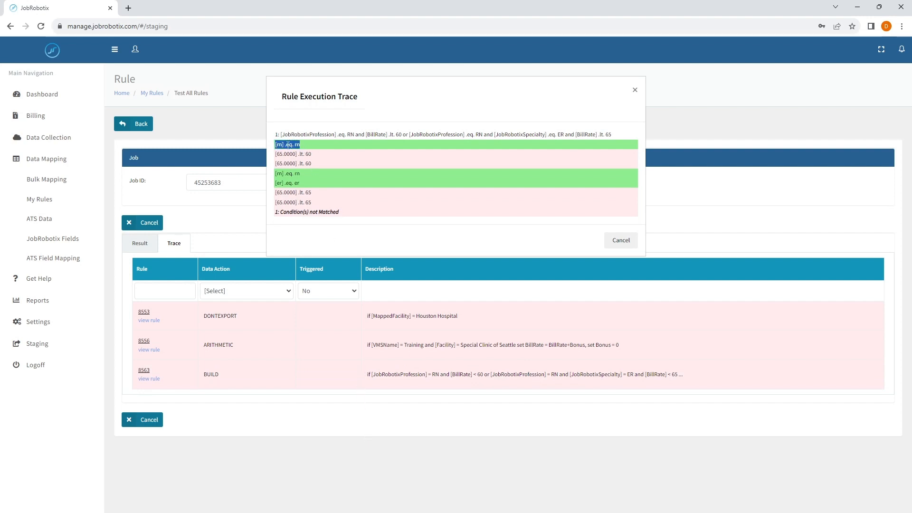
drag(313, 154, 275, 154)
click(315, 161)
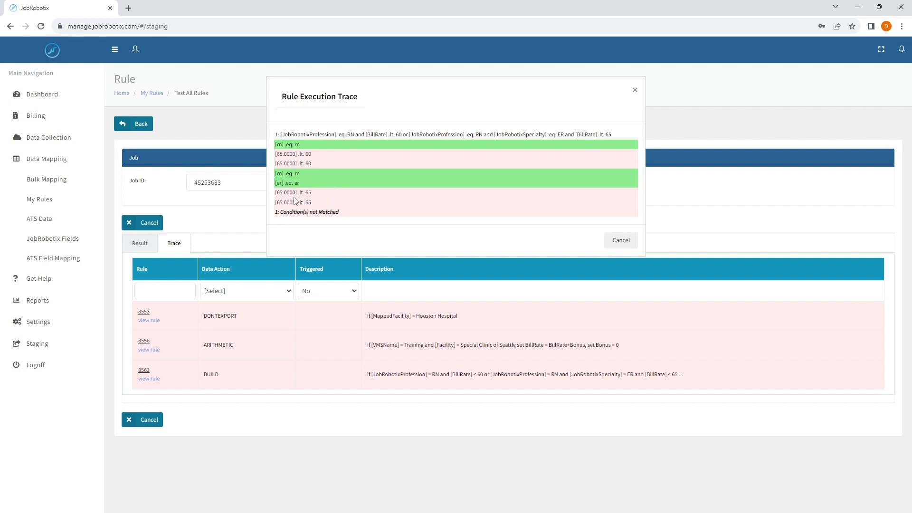
Examine the trace's bill rate comparison with 65 and its closing condition result, and close the trace.
drag(290, 193, 308, 214)
click(344, 215)
triple_click(308, 219)
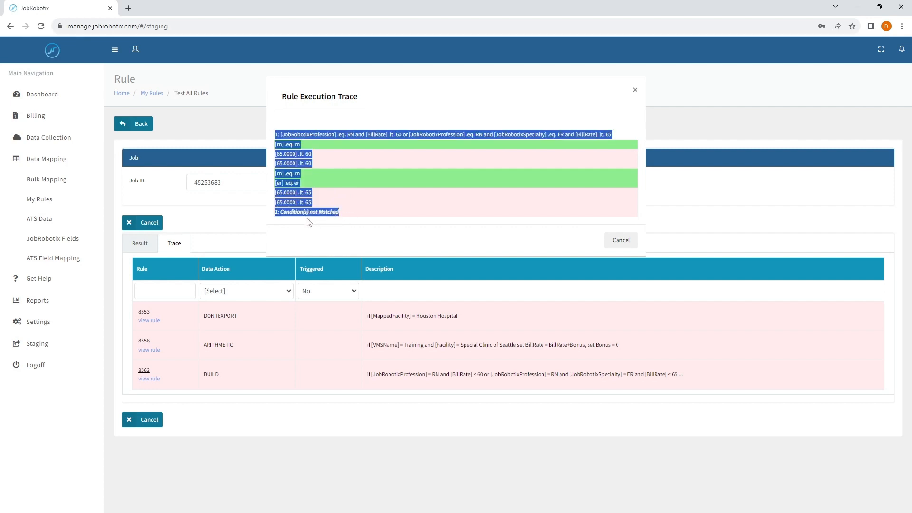
click(335, 218)
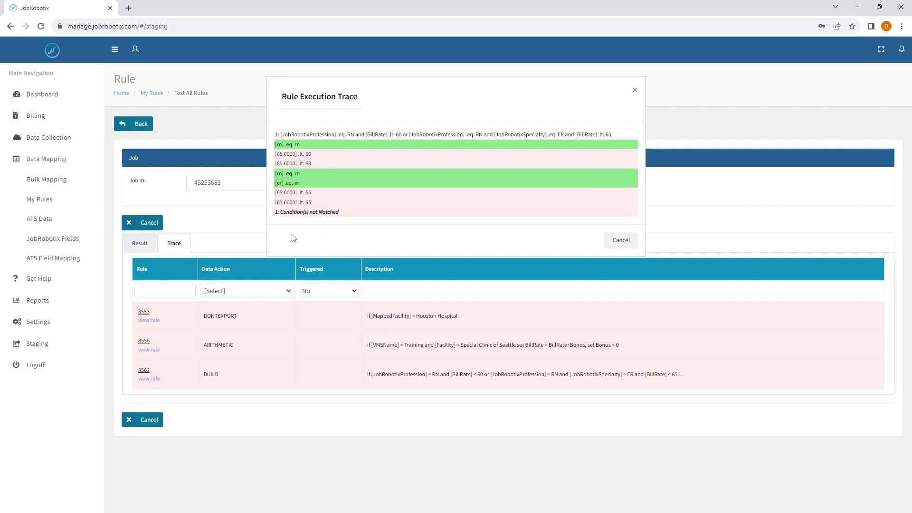
click(621, 243)
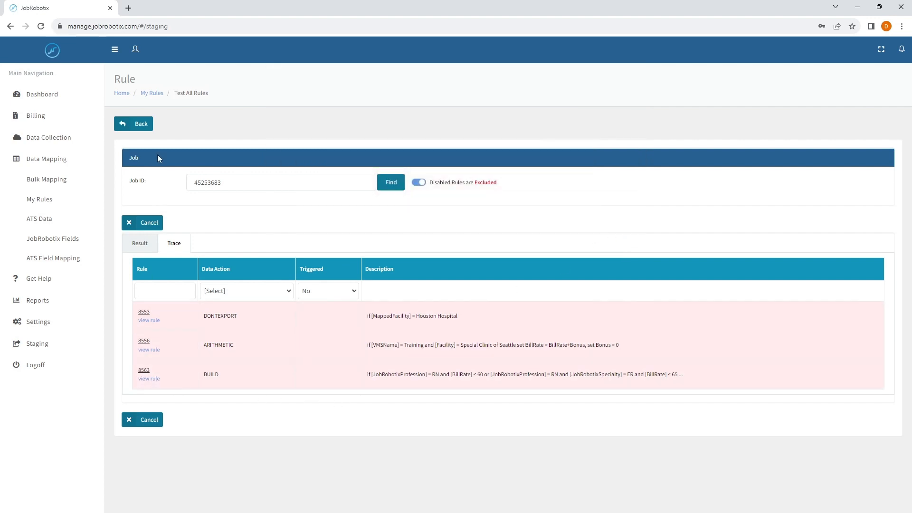
Change the operation of rule 8563's last BillRate condition to less equal, keeping the value 65, and save the rule.
click(159, 380)
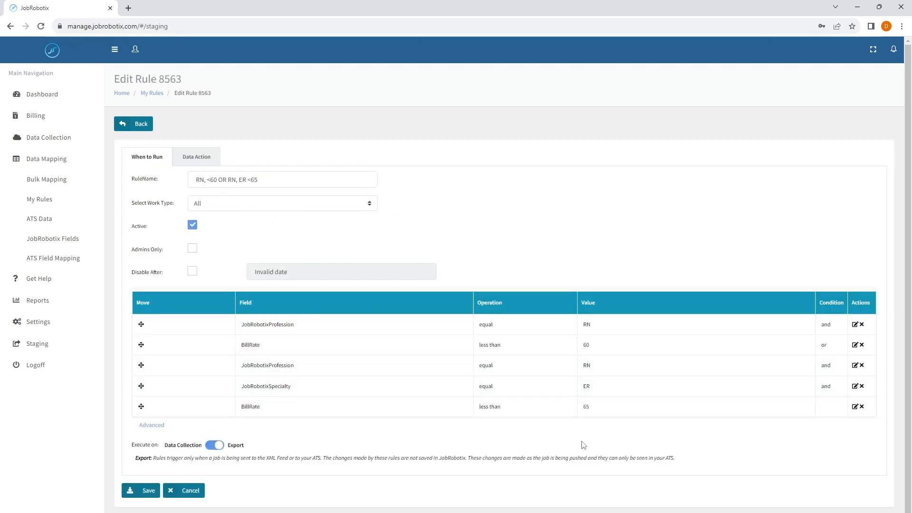
click(855, 406)
click(530, 447)
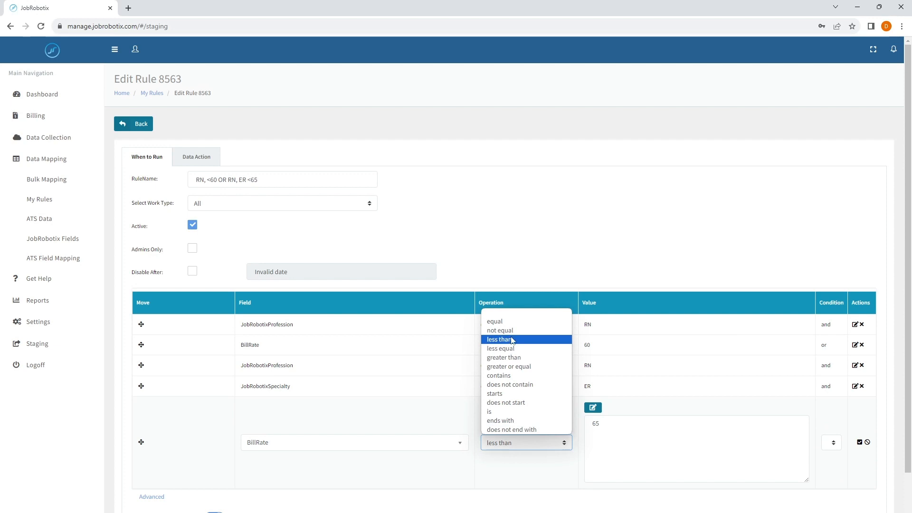
click(513, 350)
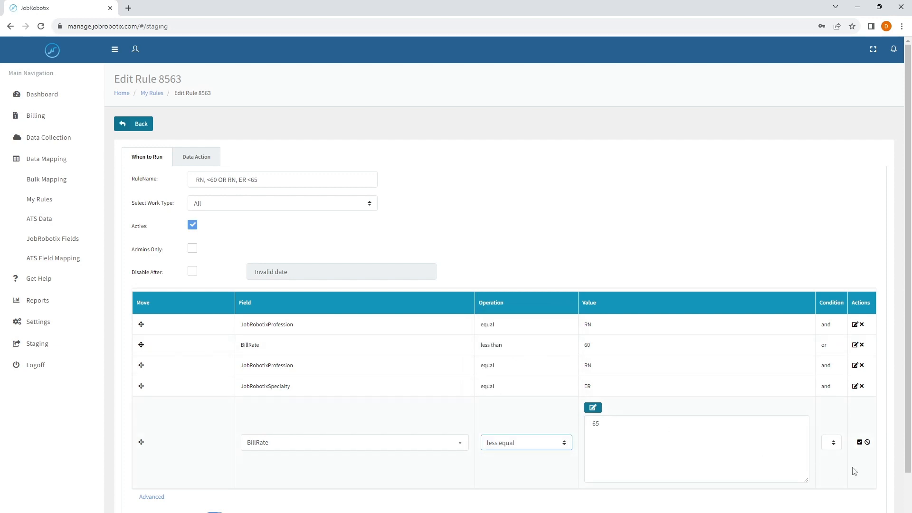
click(860, 442)
click(143, 490)
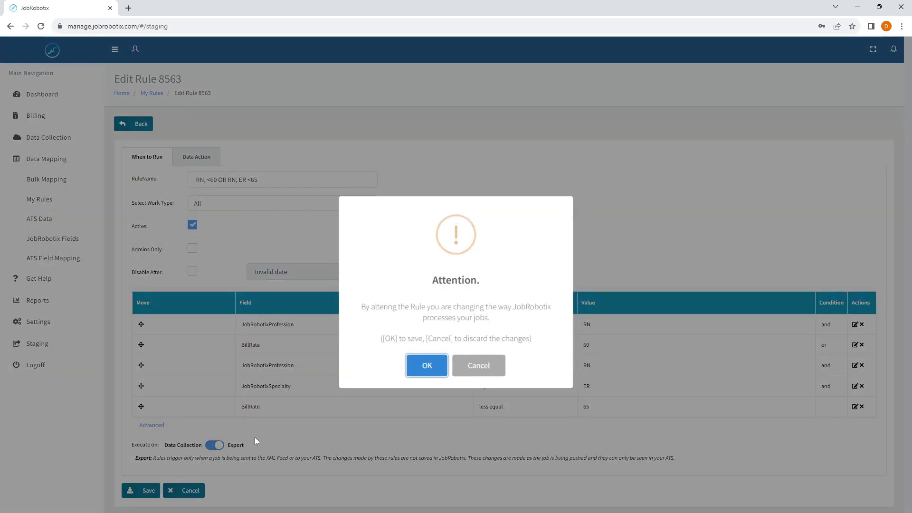
click(424, 375)
click(427, 369)
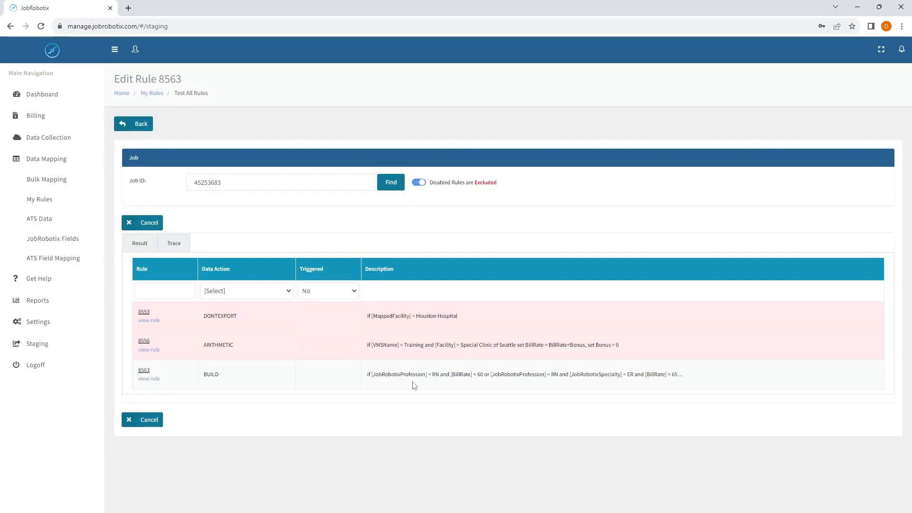
Rerun the rule test on the same job and review the execution trace of rule 8563.
click(393, 183)
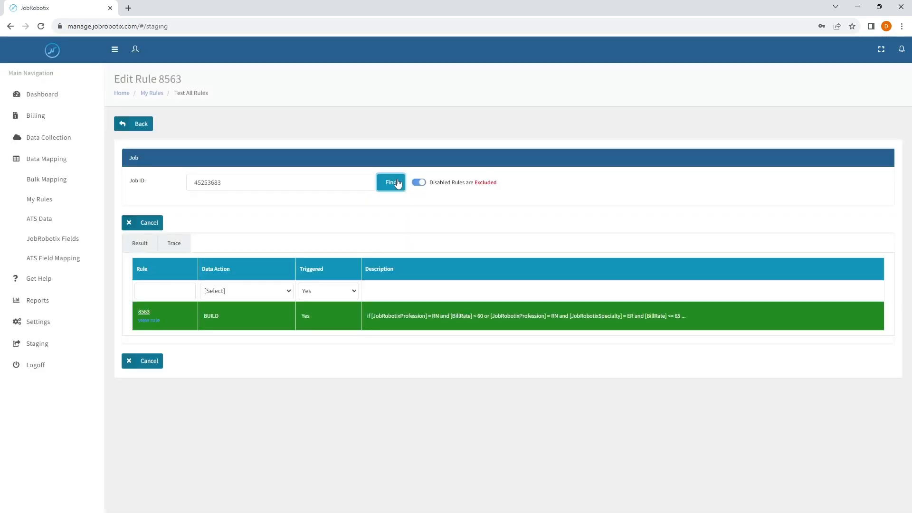
click(144, 313)
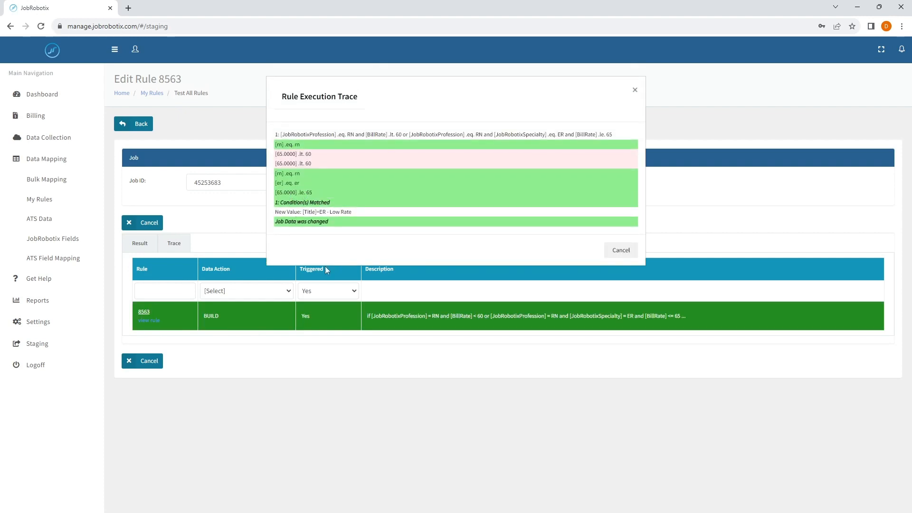
click(628, 253)
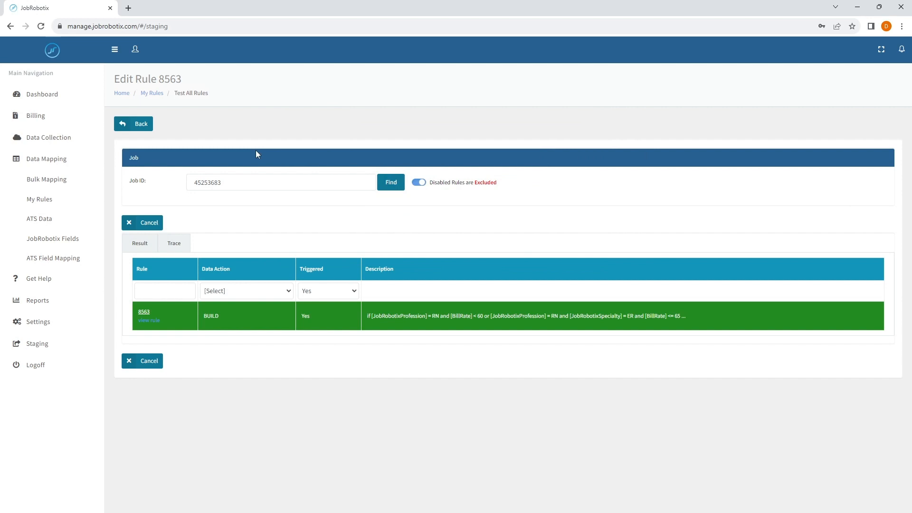
Return to the staging list and show the available Get Help options.
click(149, 126)
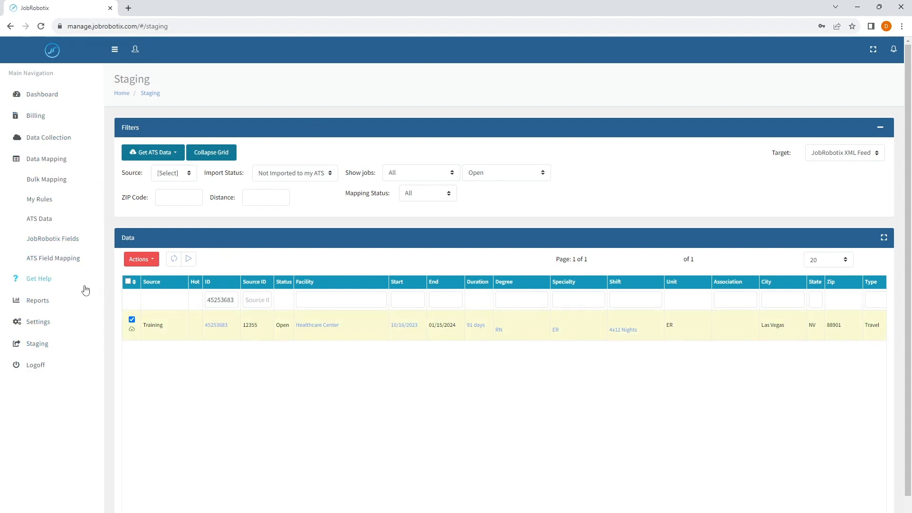
click(39, 278)
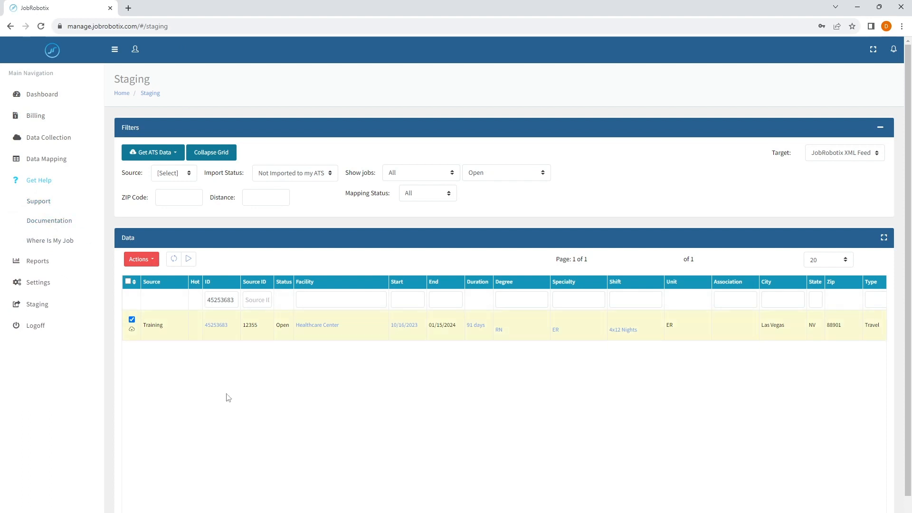